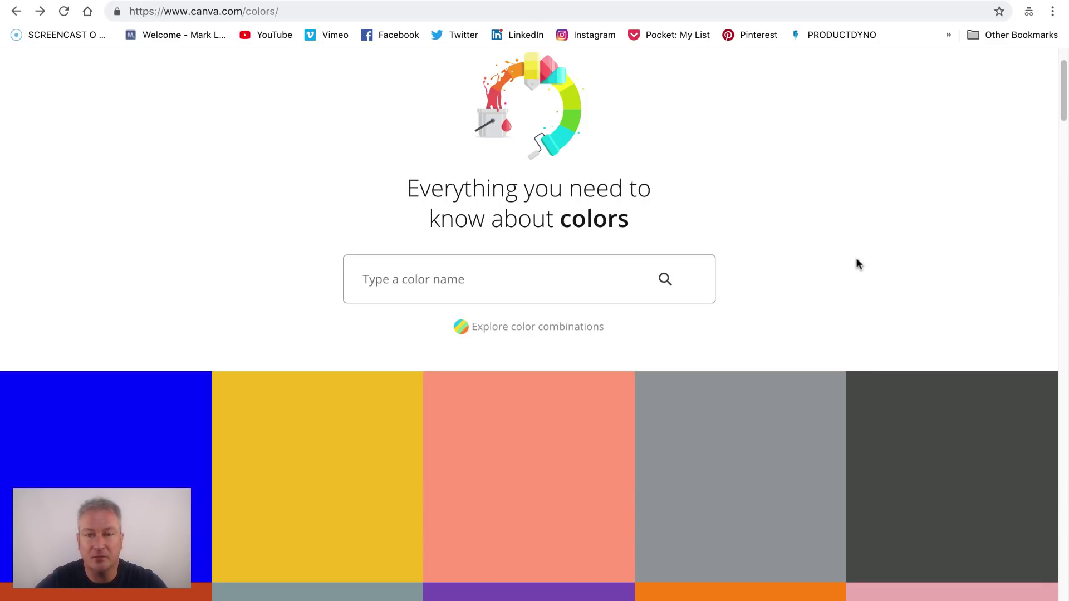
- On the Sip for Mac site, request the free trial download and cancel saving sip.dmg
{"action": "scroll", "coordinate": [835, 276], "scroll_direction": "down", "scroll_amount": 1}
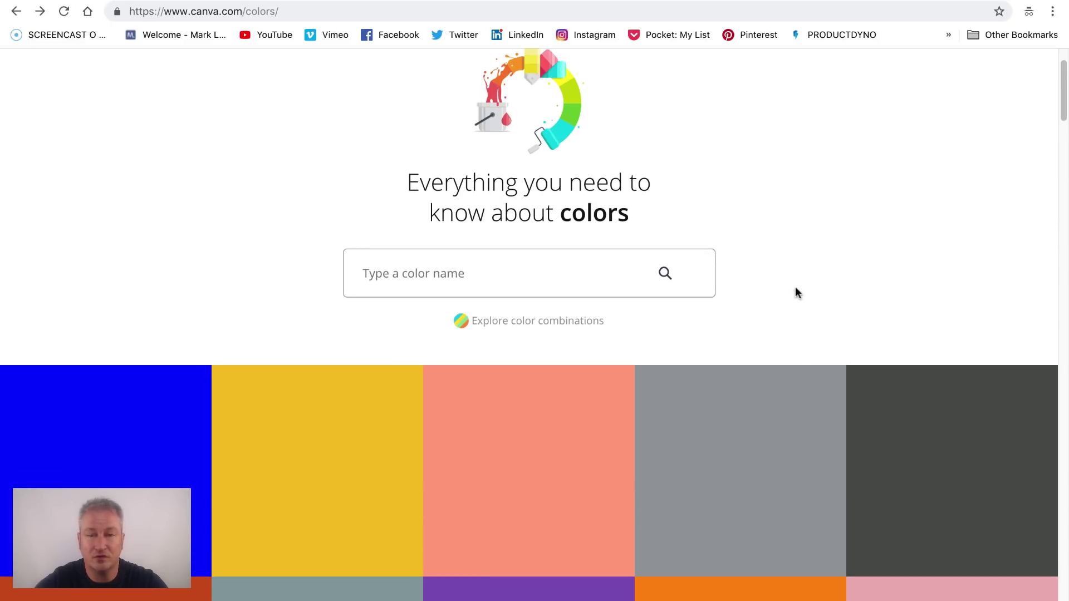
{"action": "scroll", "coordinate": [796, 291], "scroll_direction": "down", "scroll_amount": 3}
{"action": "scroll", "coordinate": [800, 292], "scroll_direction": "down", "scroll_amount": 20}
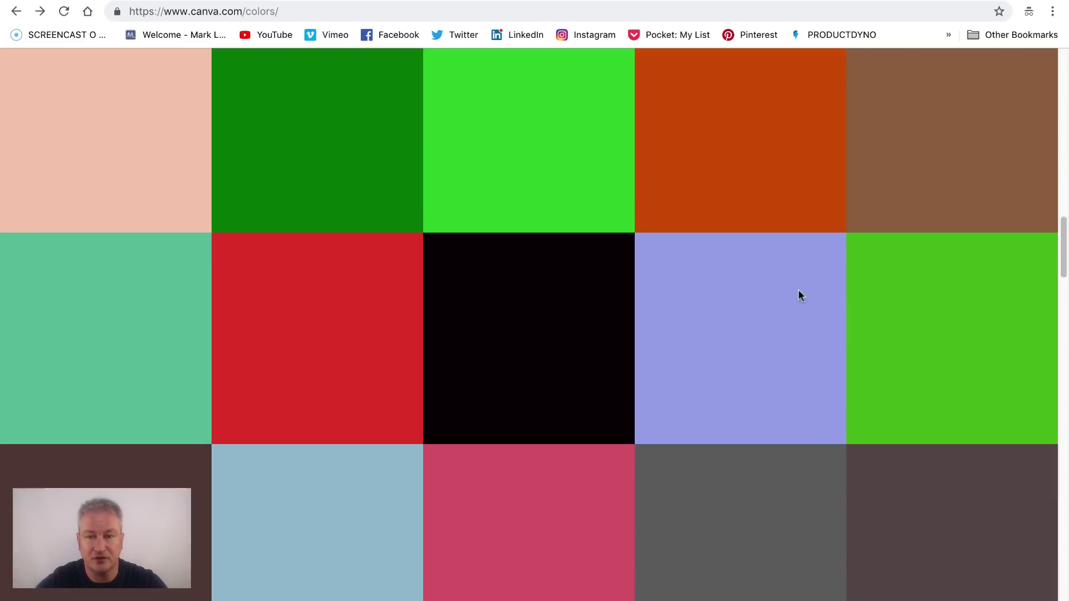
{"action": "scroll", "coordinate": [799, 292], "scroll_direction": "up", "scroll_amount": 20}
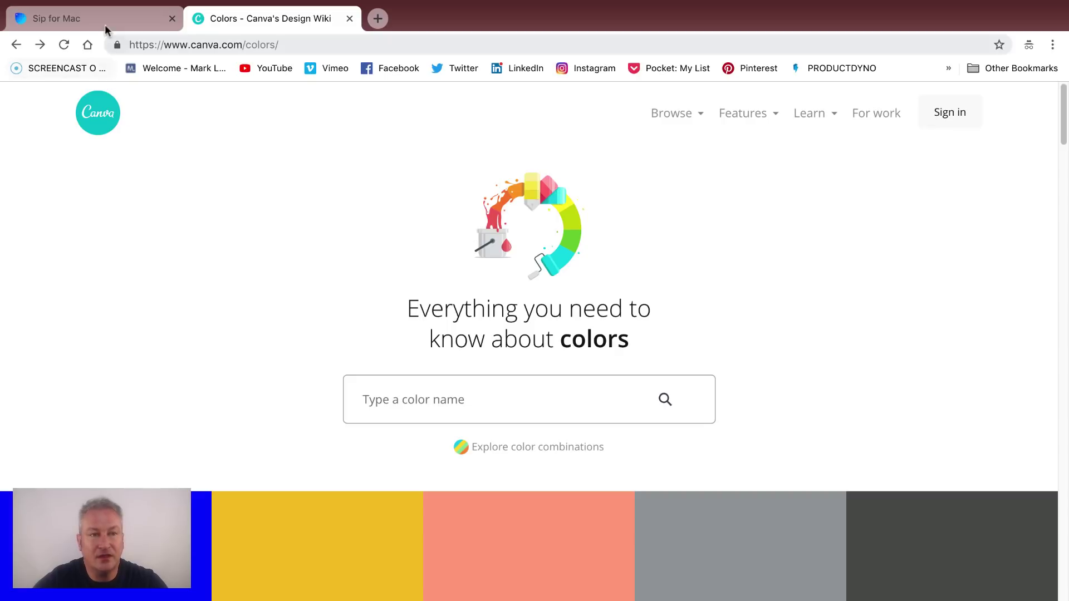
{"action": "left_click", "coordinate": [105, 20]}
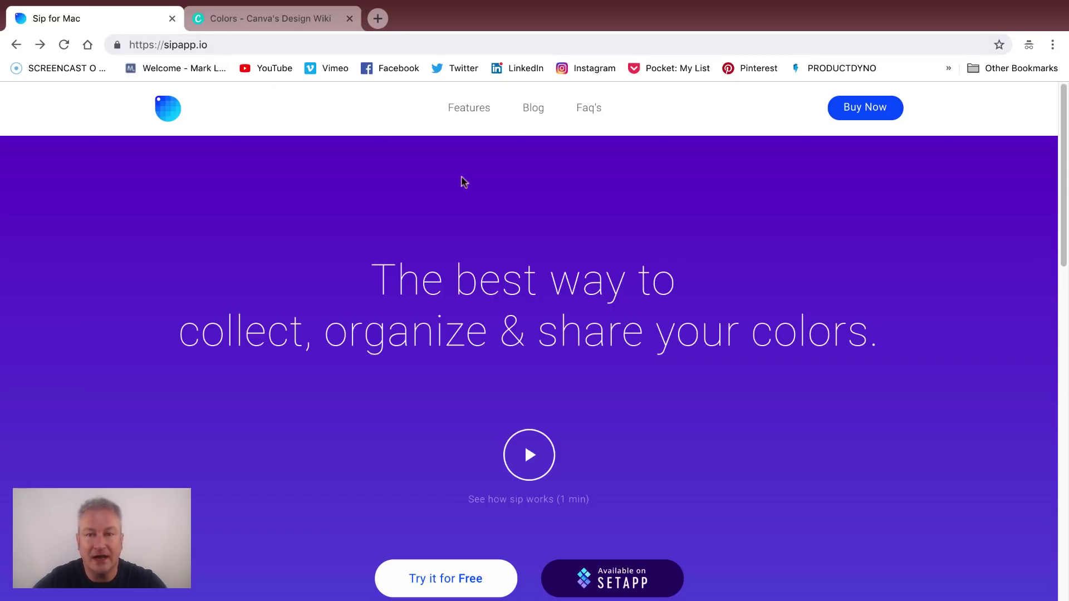
{"action": "scroll", "coordinate": [544, 340], "scroll_direction": "down", "scroll_amount": 1}
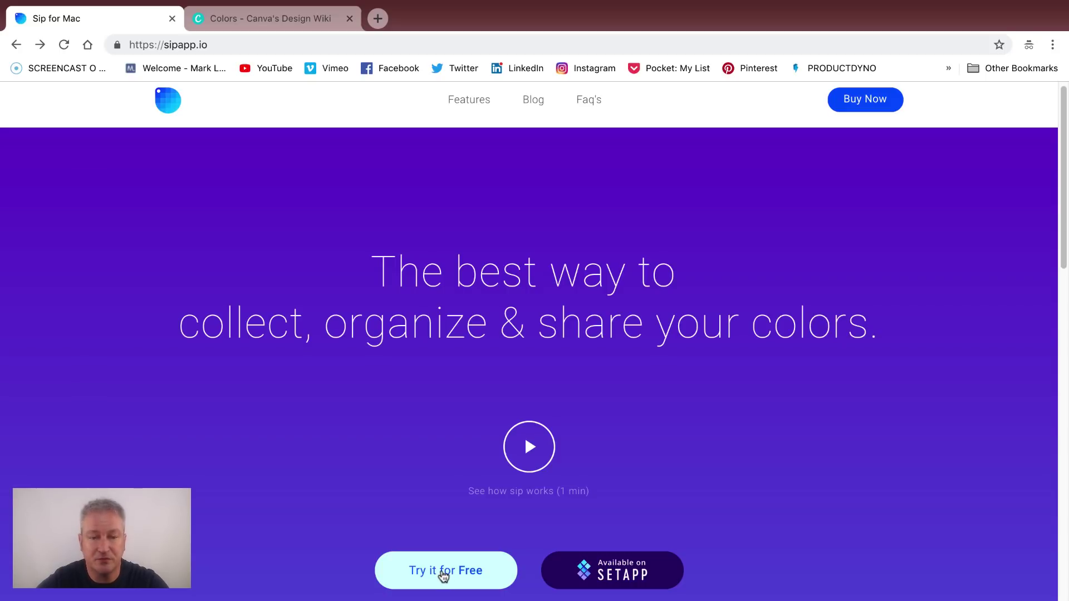
{"action": "left_click", "coordinate": [444, 576]}
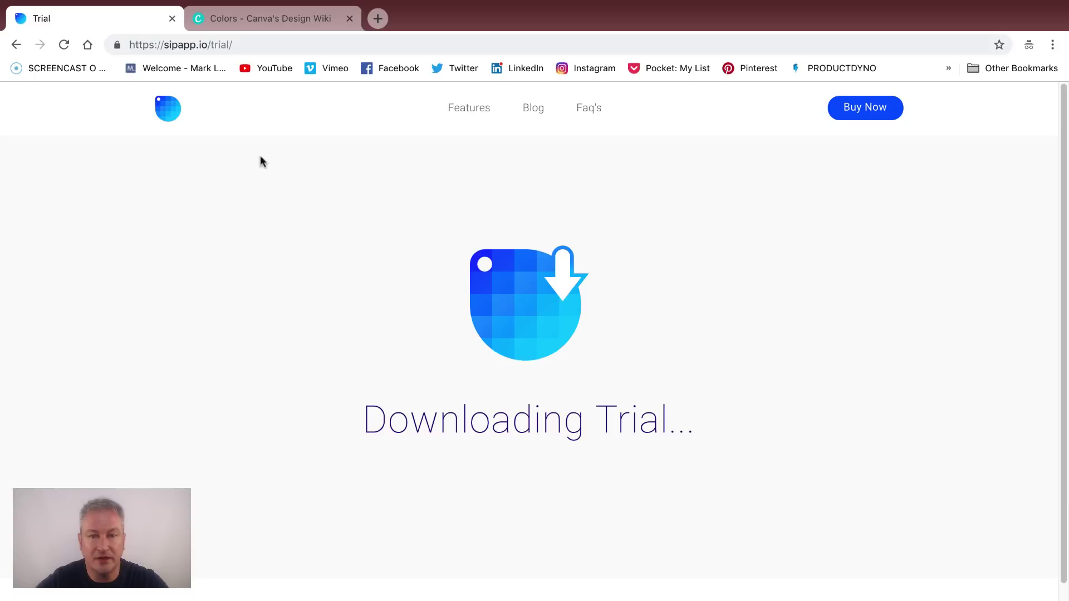
{"action": "left_click", "coordinate": [539, 141]}
- Return to the Canva colours page and open Sip's menu-bar popover of saved colours
{"action": "left_click", "coordinate": [285, 18]}
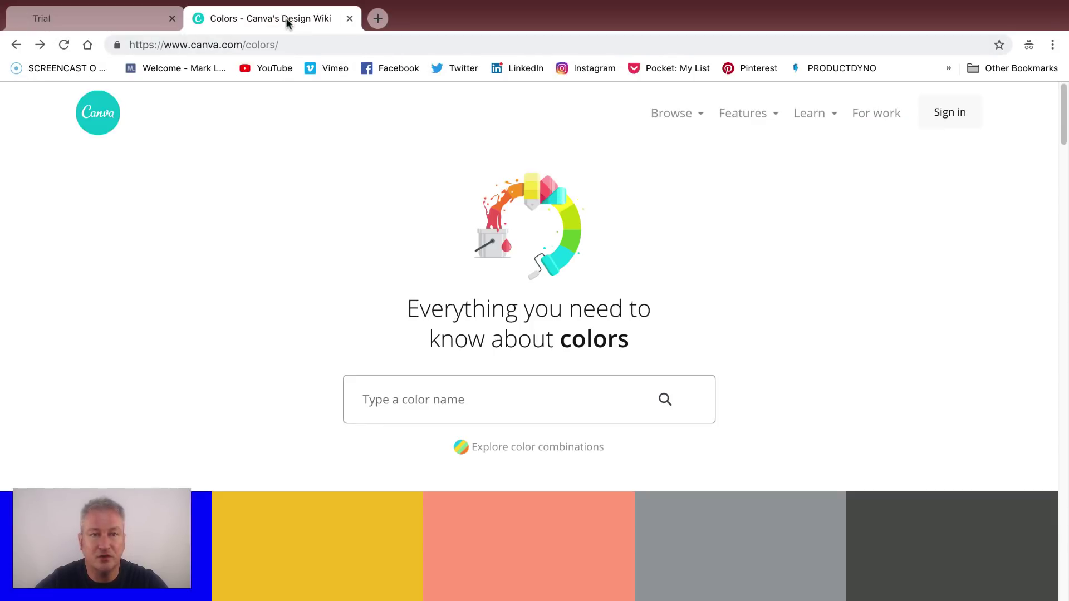
{"action": "scroll", "coordinate": [916, 468], "scroll_direction": "down", "scroll_amount": 7}
{"action": "scroll", "coordinate": [906, 475], "scroll_direction": "up", "scroll_amount": 5}
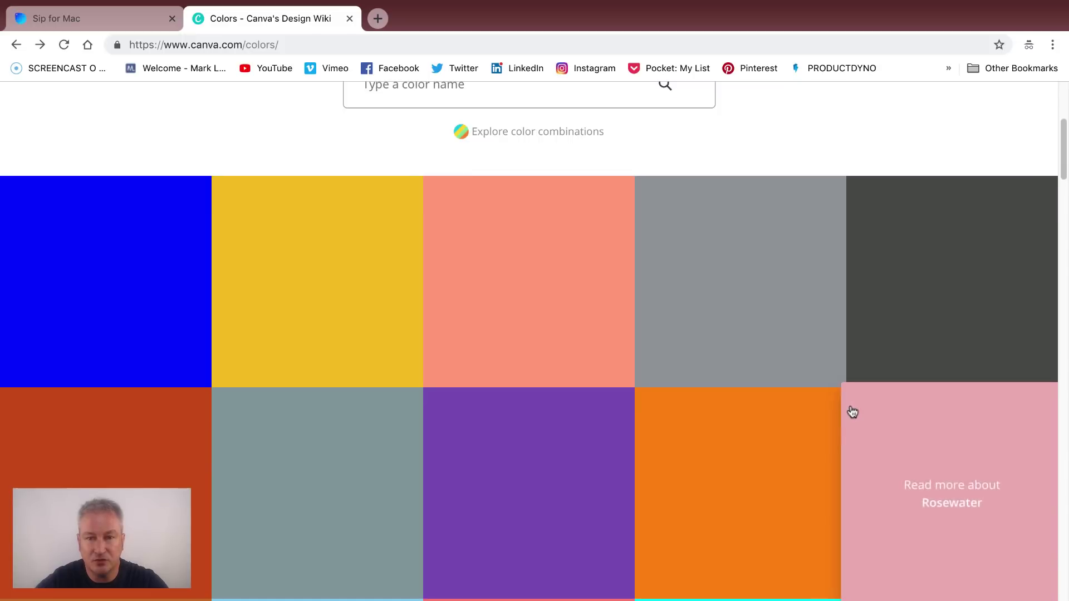
{"action": "scroll", "coordinate": [852, 411], "scroll_direction": "up", "scroll_amount": 2}
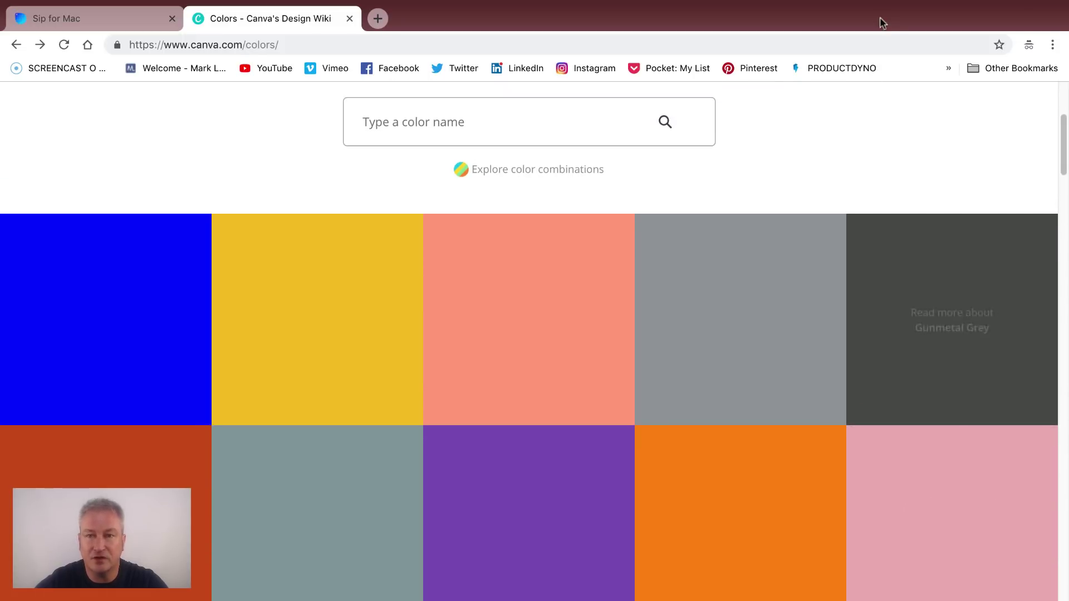
{"action": "mouse_move", "coordinate": [875, 4]}
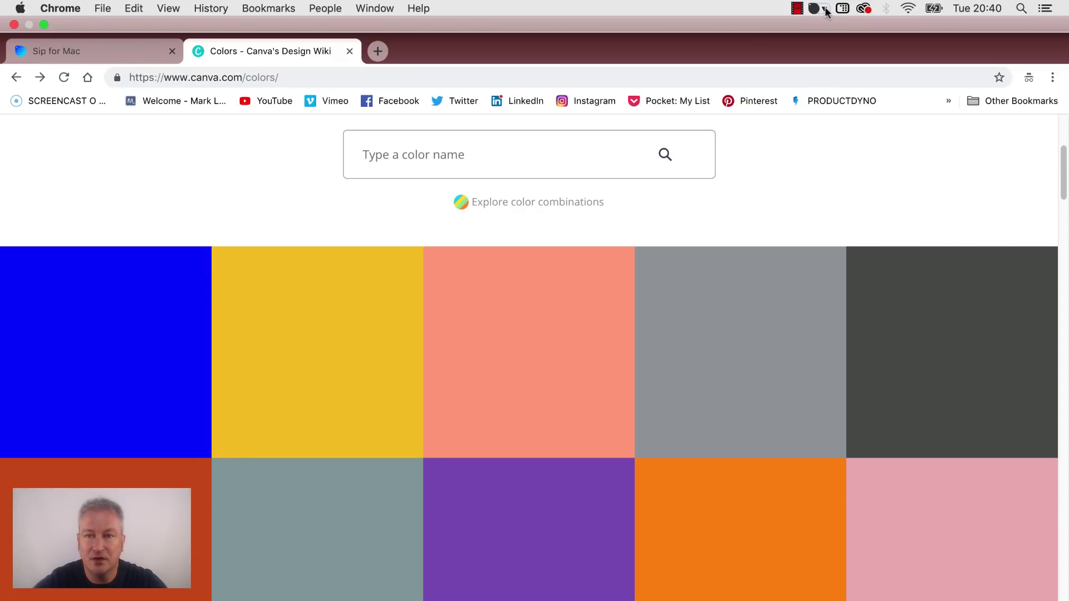
{"action": "left_click", "coordinate": [825, 9]}
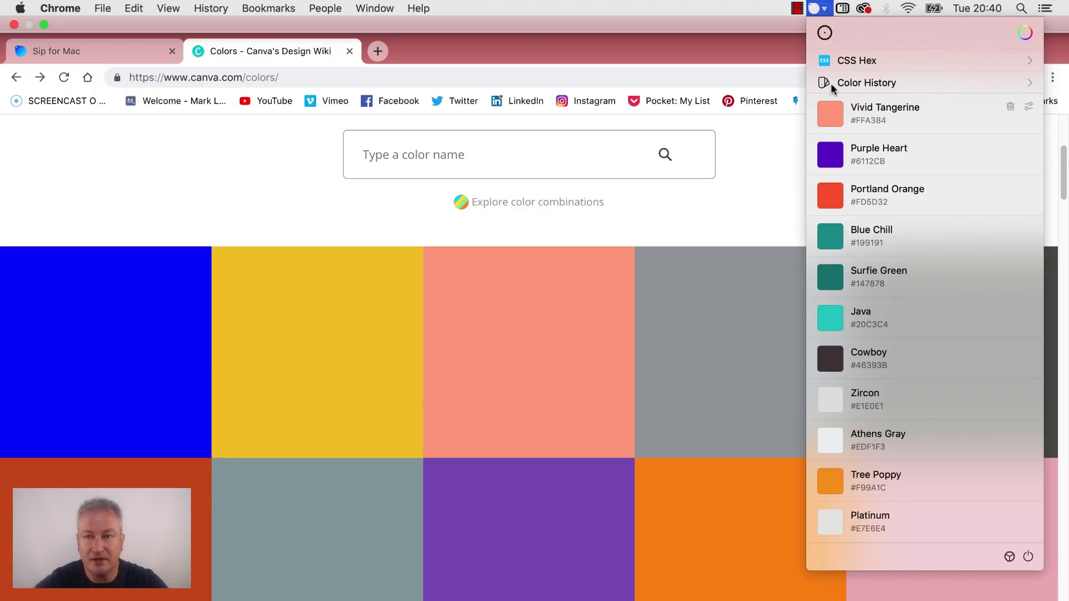
- Sample Canva's salmon swatch with the Sip loupe as #FFA384 and review it in the history
{"action": "left_click", "coordinate": [824, 33]}
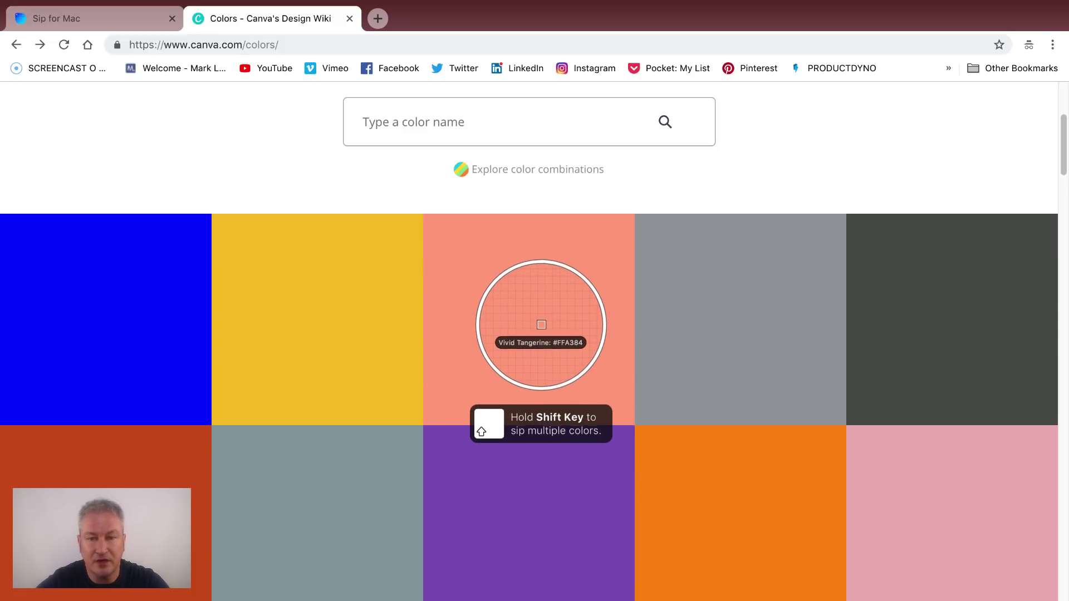
{"action": "left_click", "coordinate": [539, 330]}
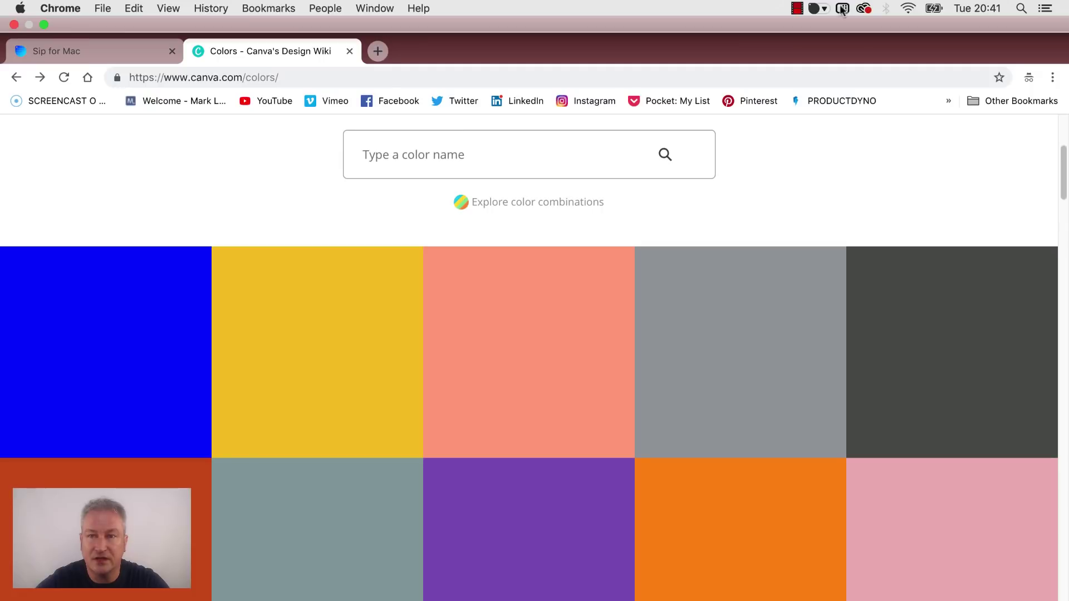
{"action": "left_click", "coordinate": [826, 12]}
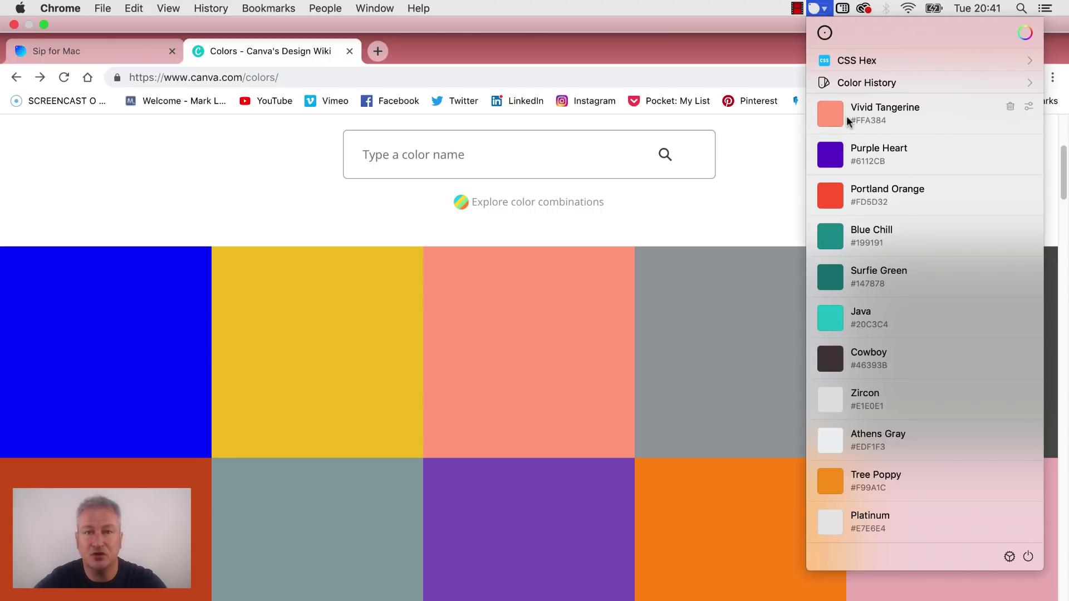
- Paste #FFA384 into a new tab's address bar, then go back to the Canva tab
{"action": "left_click", "coordinate": [378, 50]}
{"action": "right_click", "coordinate": [359, 77]}
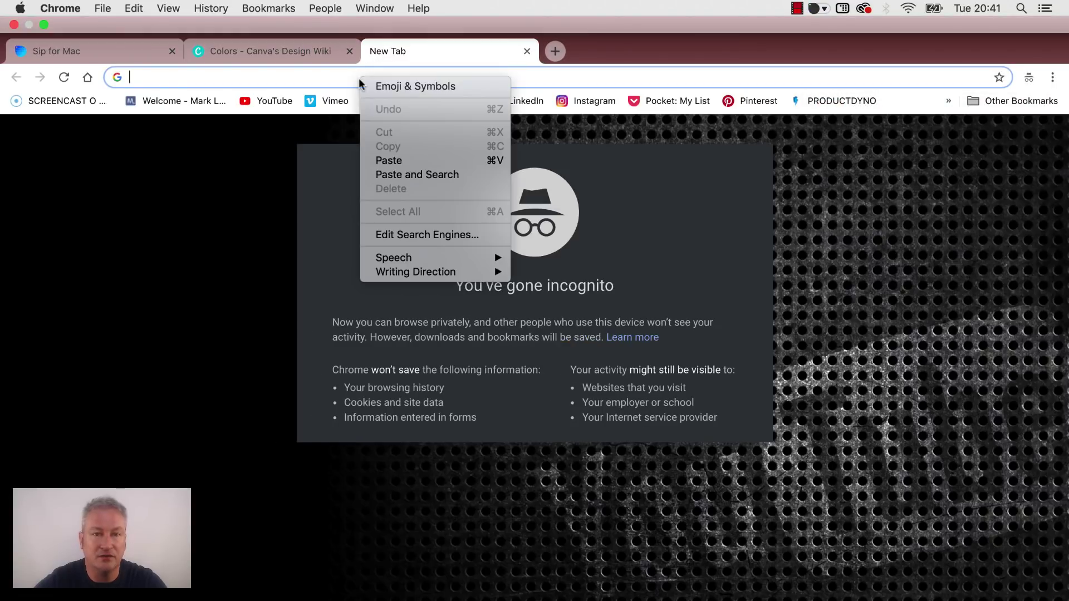
{"action": "left_click", "coordinate": [410, 162]}
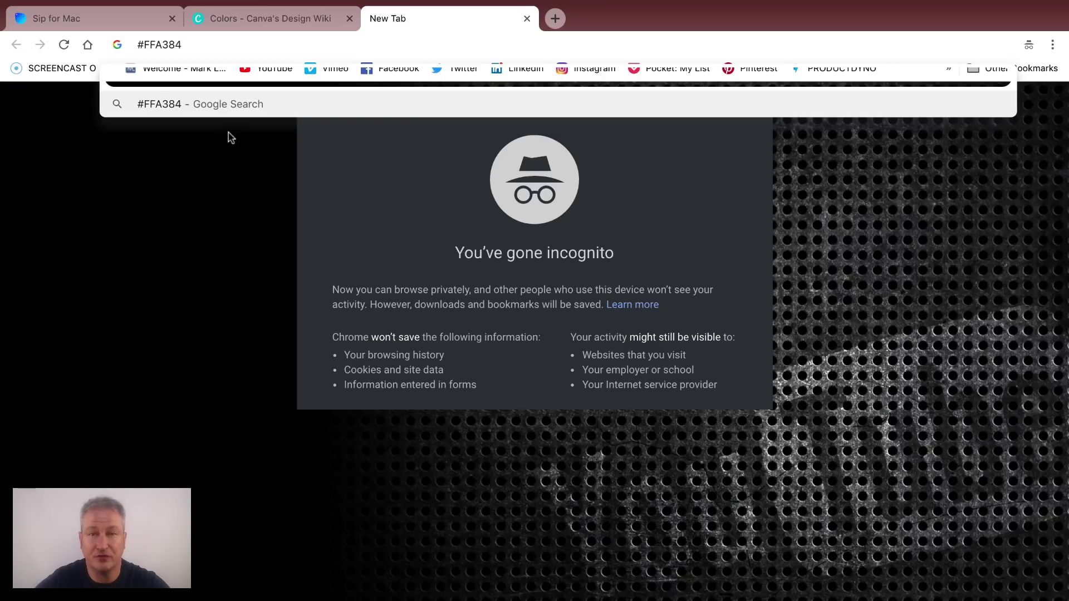
{"action": "left_click", "coordinate": [261, 20]}
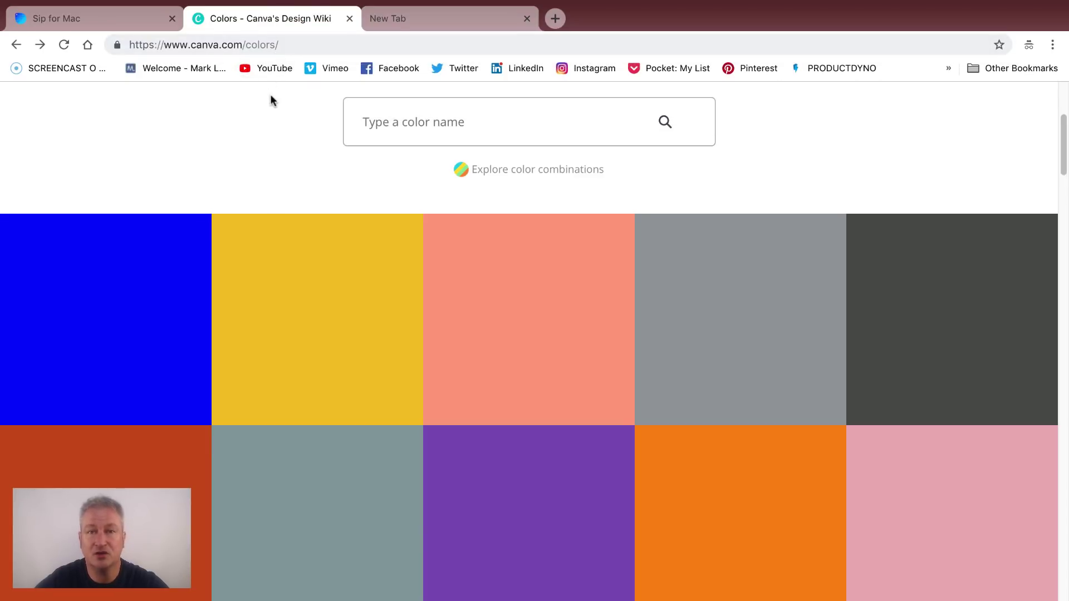
{"action": "scroll", "coordinate": [270, 100], "scroll_direction": "up", "scroll_amount": 5}
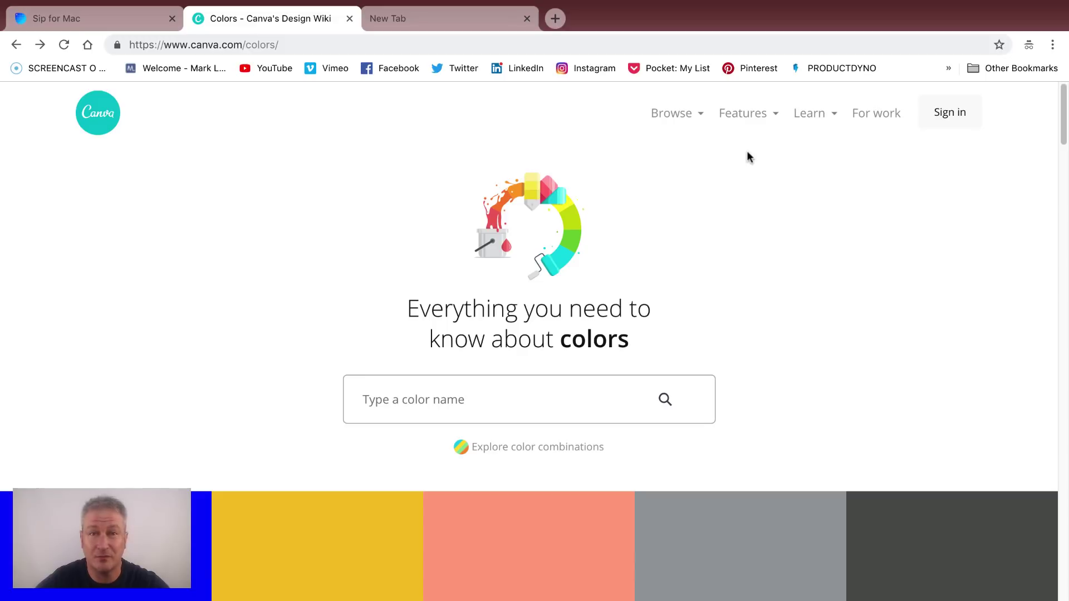
{"action": "mouse_move", "coordinate": [753, 2]}
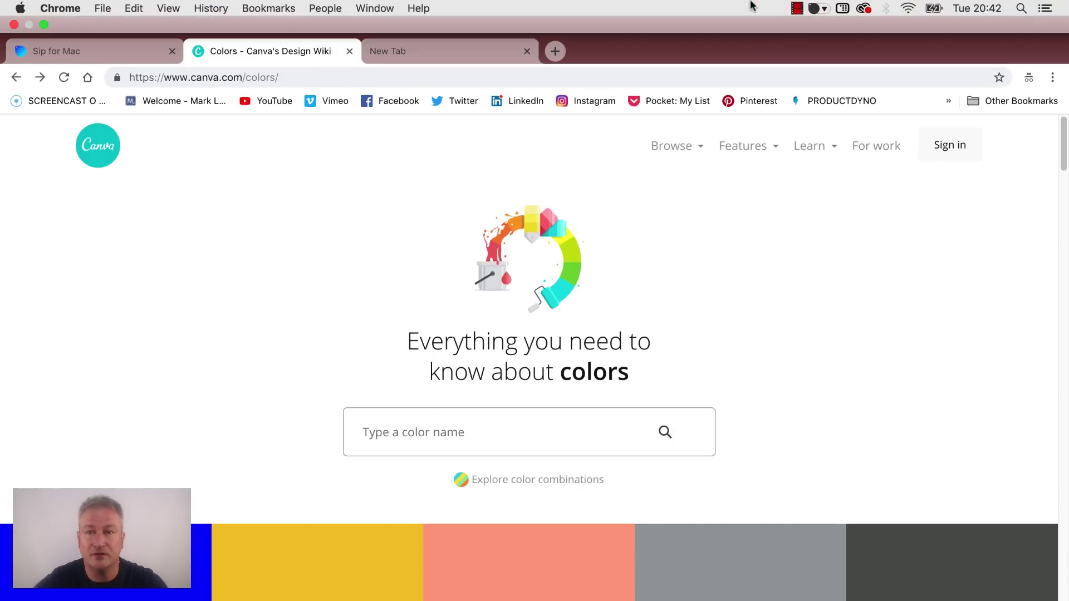
- In Sip preferences, move the colour dock to the right side, then back to the left
{"action": "left_click", "coordinate": [823, 10]}
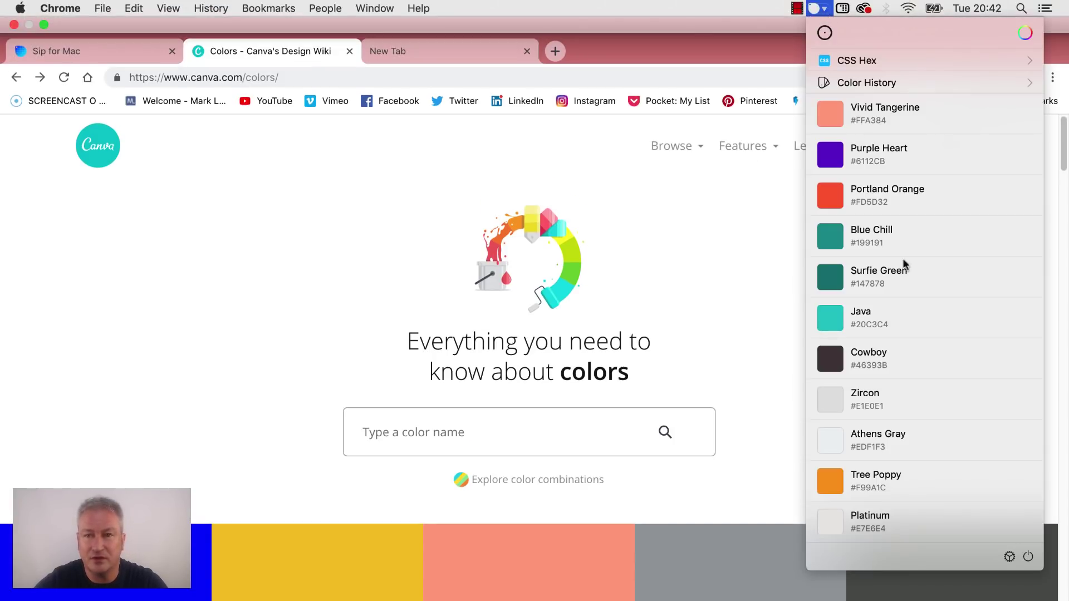
{"action": "left_click", "coordinate": [1009, 557]}
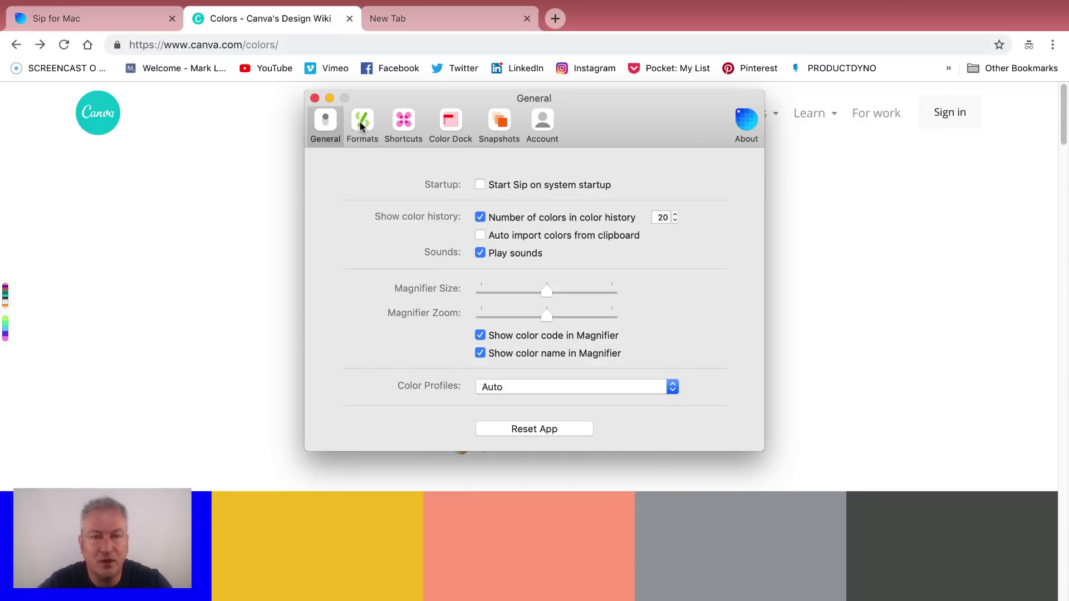
{"action": "left_click", "coordinate": [456, 130]}
{"action": "left_click", "coordinate": [529, 181]}
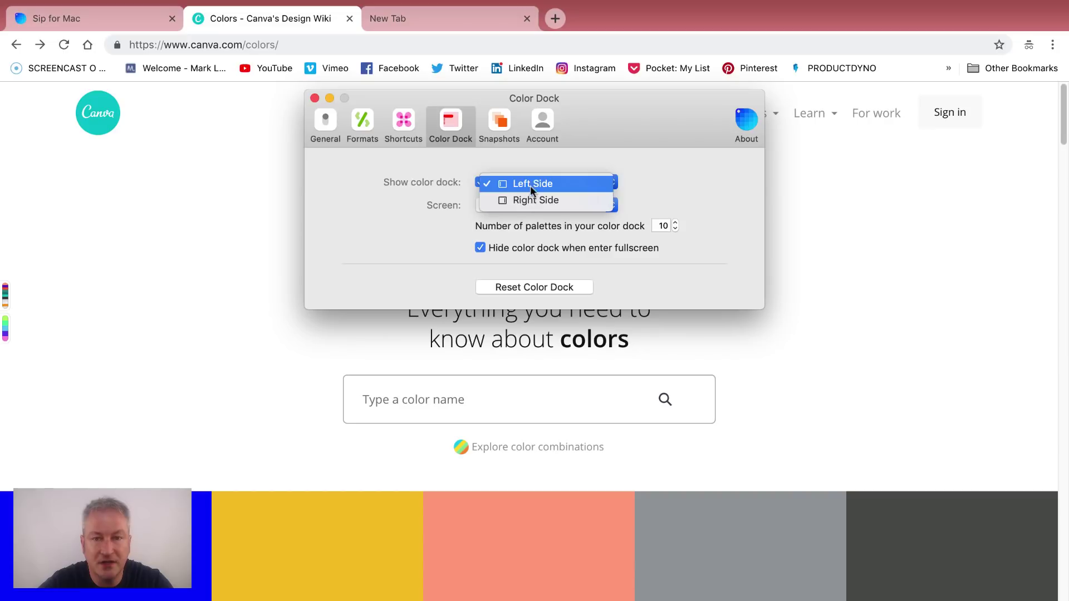
{"action": "left_click", "coordinate": [534, 197]}
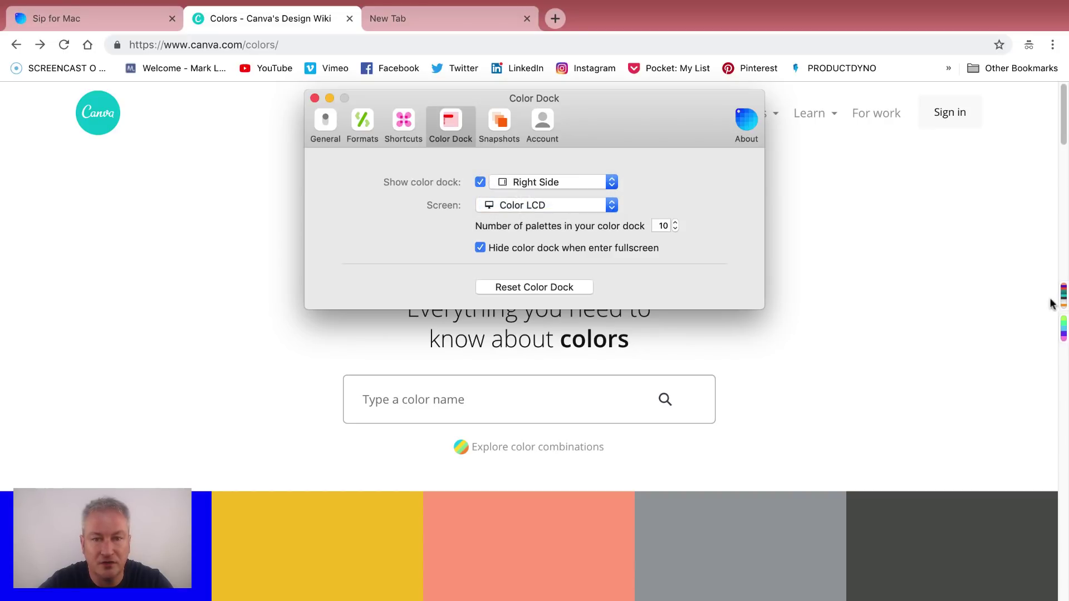
{"action": "mouse_move", "coordinate": [1056, 301]}
{"action": "left_click", "coordinate": [523, 182]}
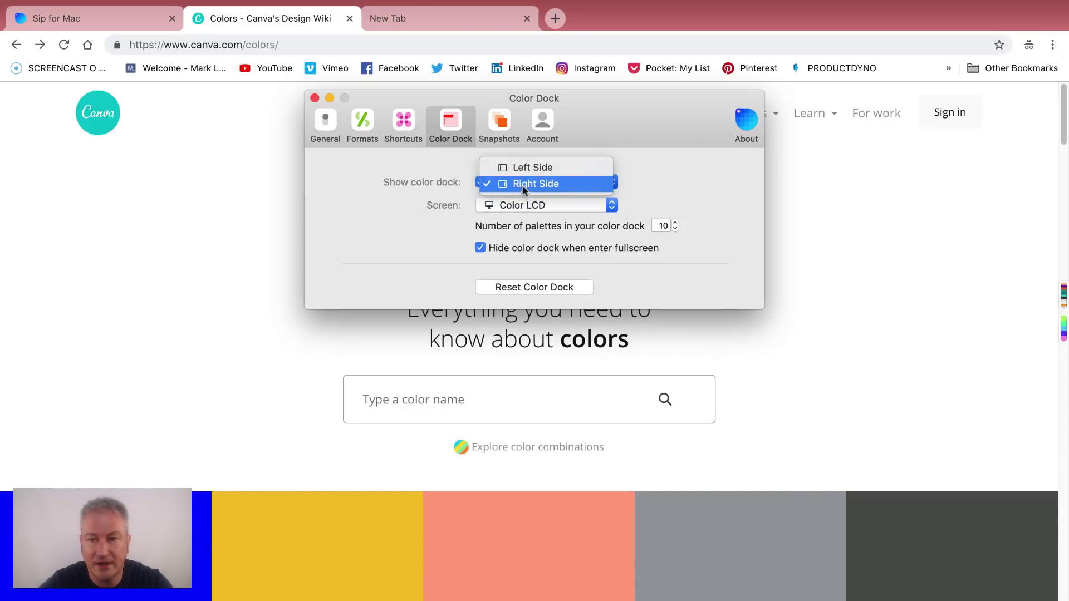
{"action": "left_click", "coordinate": [523, 168]}
- Copy teal #20C3C4 from the dock, then browse the Snapshot, Shortcut and Format panes back to General
{"action": "mouse_move", "coordinate": [5, 296]}
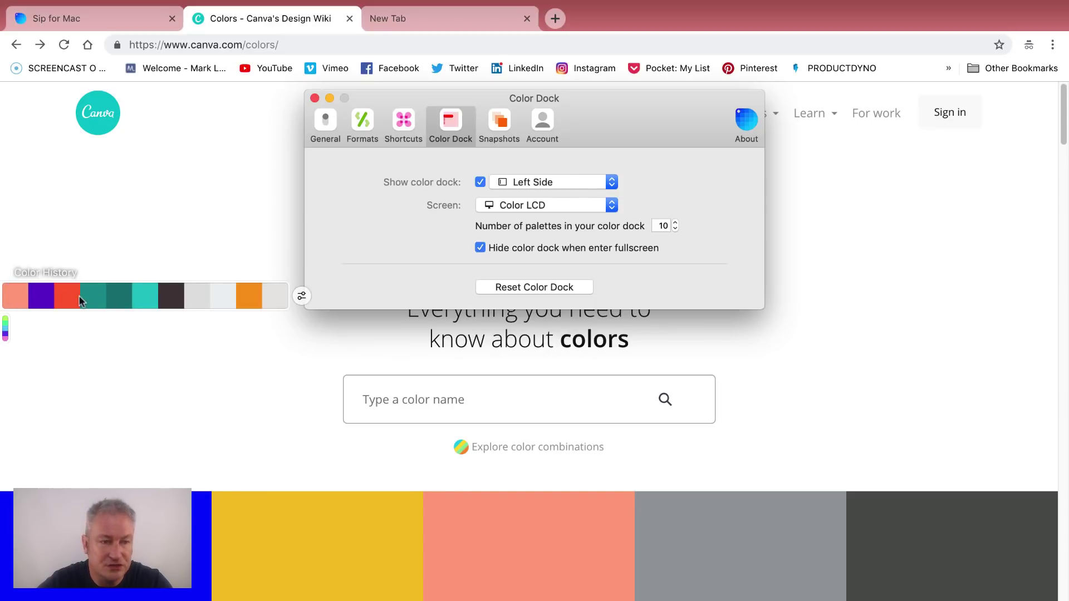
{"action": "left_click", "coordinate": [146, 296]}
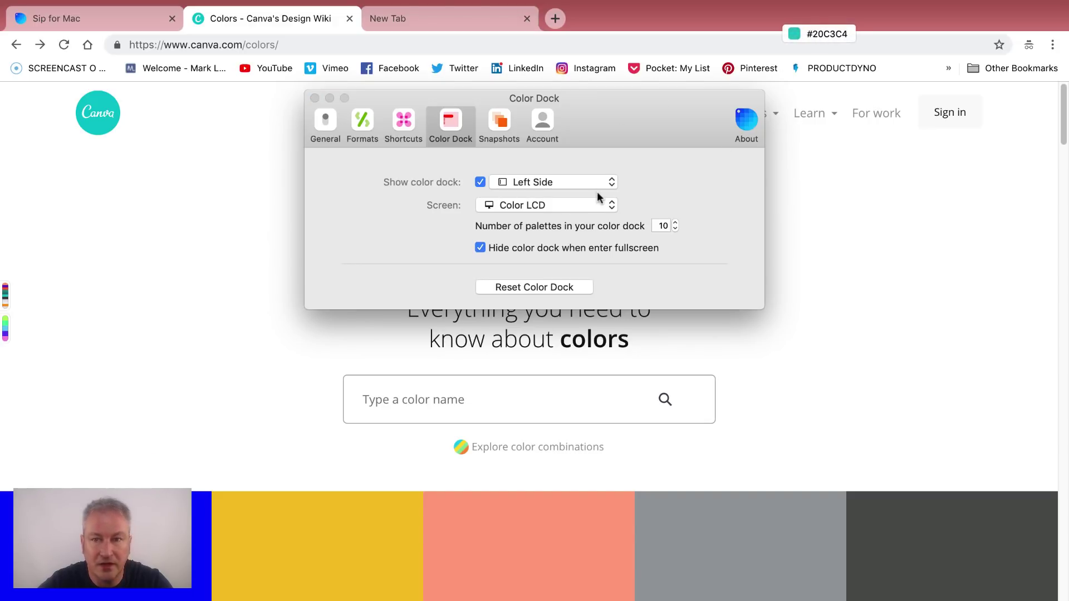
{"action": "left_click", "coordinate": [524, 129]}
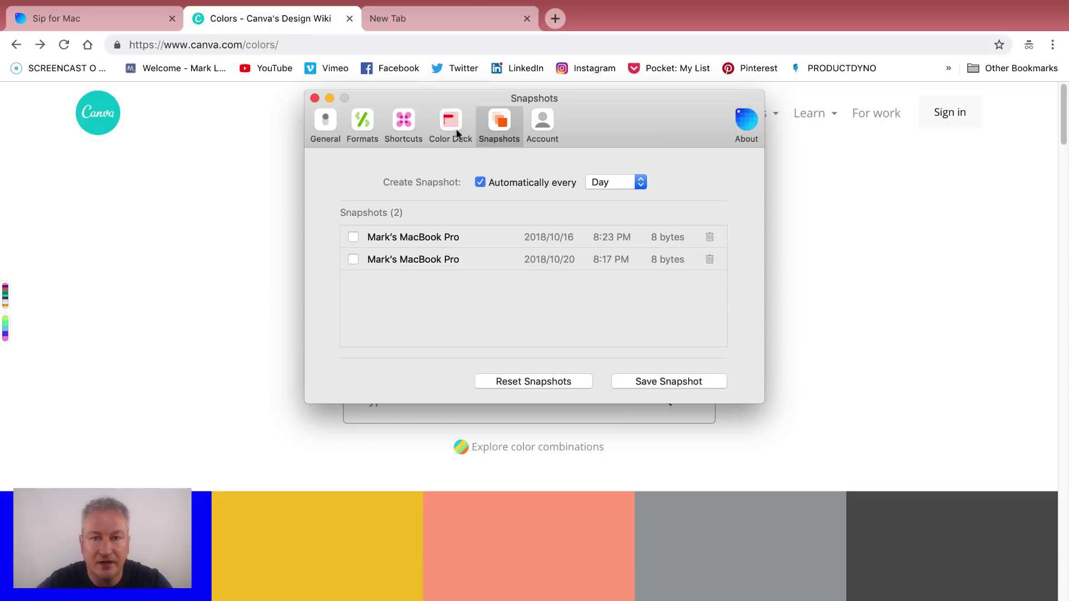
{"action": "left_click", "coordinate": [452, 125]}
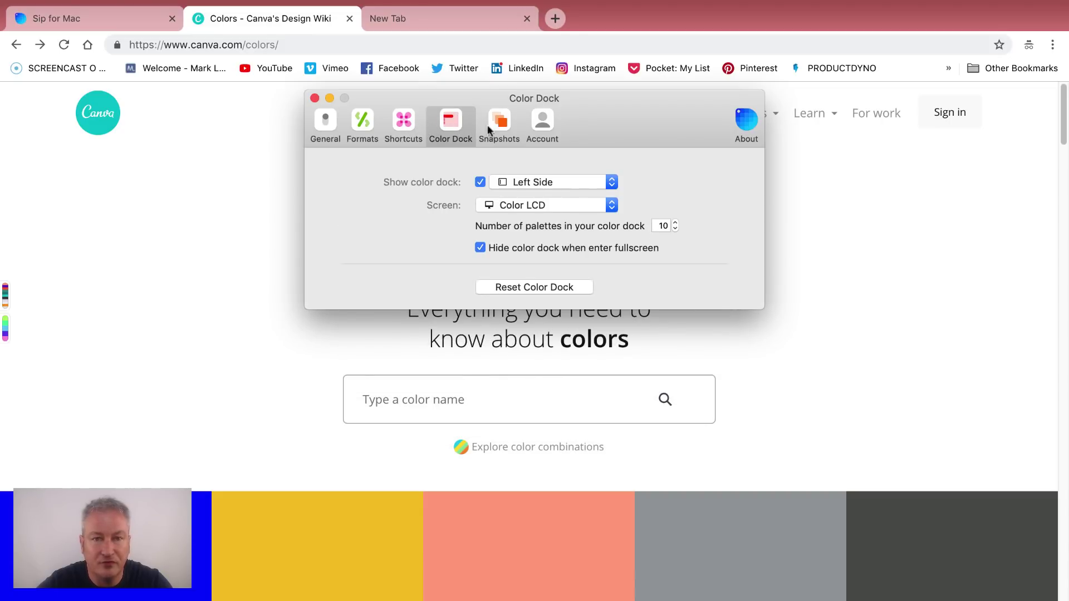
{"action": "left_click", "coordinate": [407, 126]}
{"action": "left_click", "coordinate": [362, 123]}
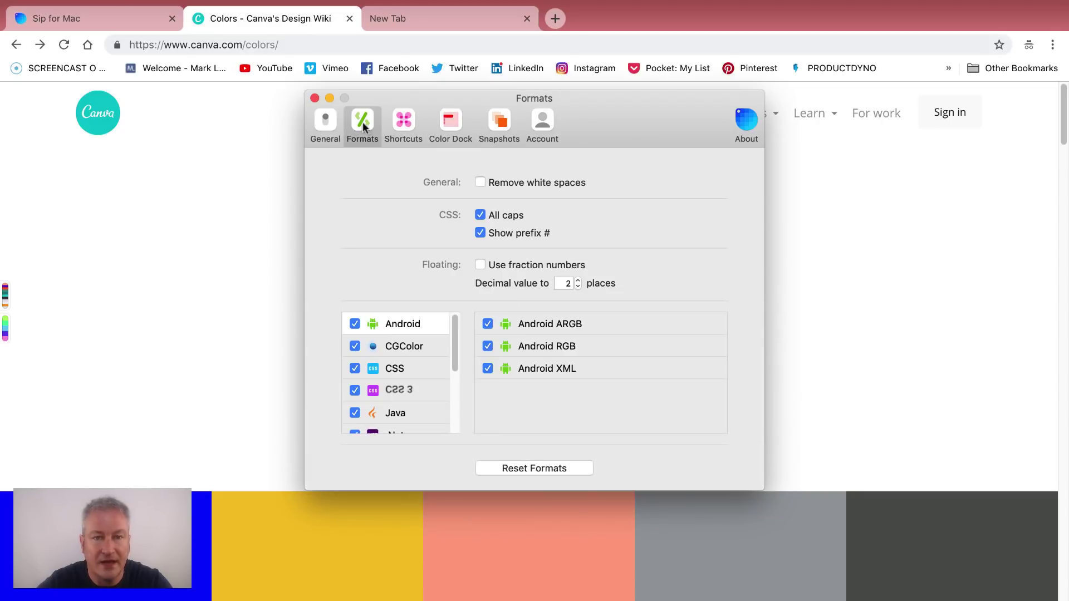
{"action": "left_click", "coordinate": [327, 125]}
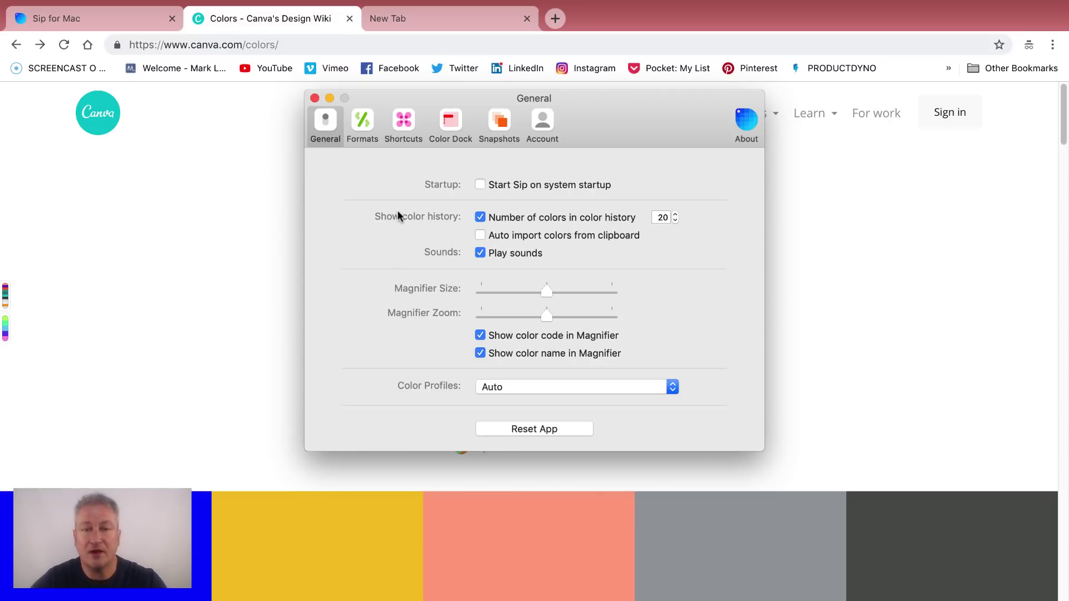
{"action": "left_click", "coordinate": [315, 98]}
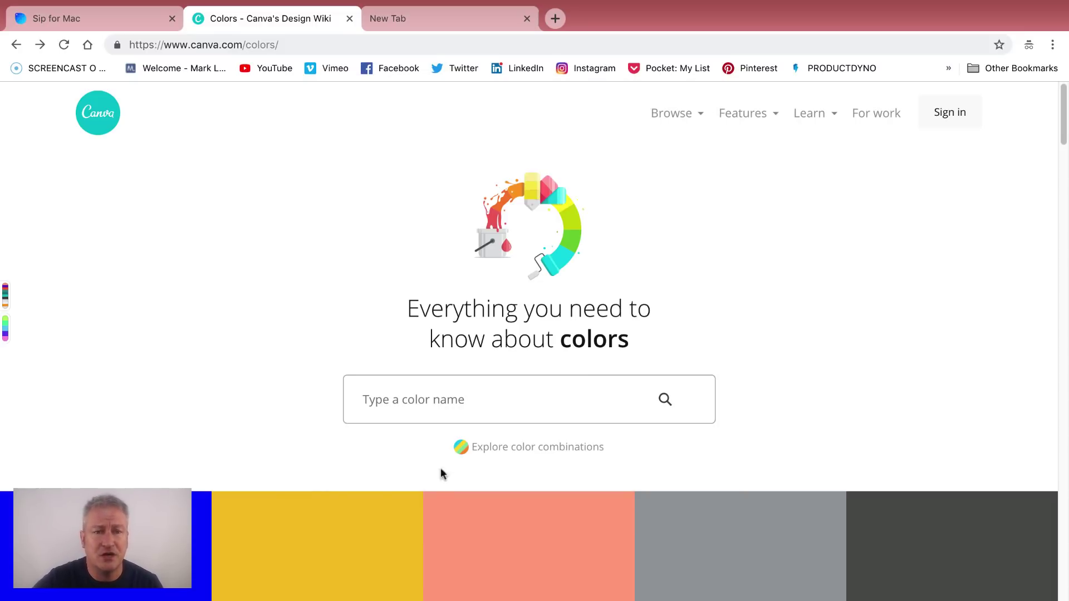